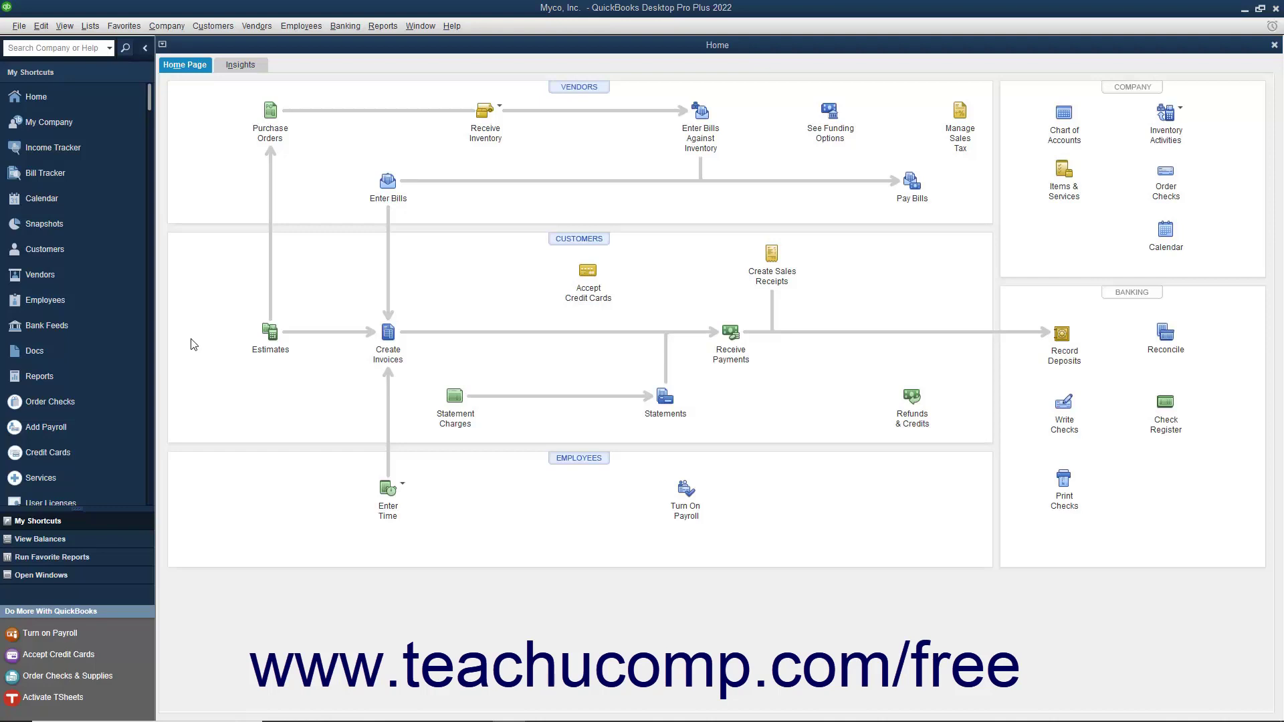
Open Company > Set Up Users and Passwords > Set Up Users and sign in with the admin password
{"action": "left_click", "coordinate": [166, 25]}
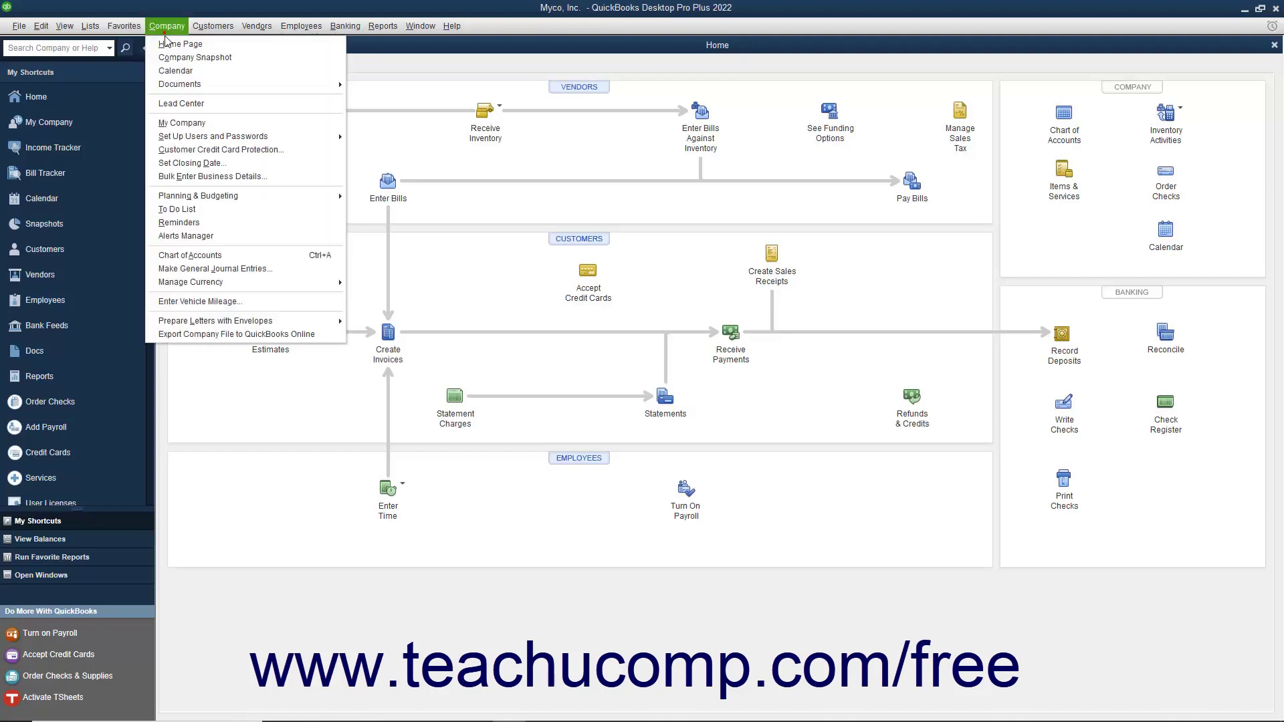
{"action": "mouse_move", "coordinate": [234, 136]}
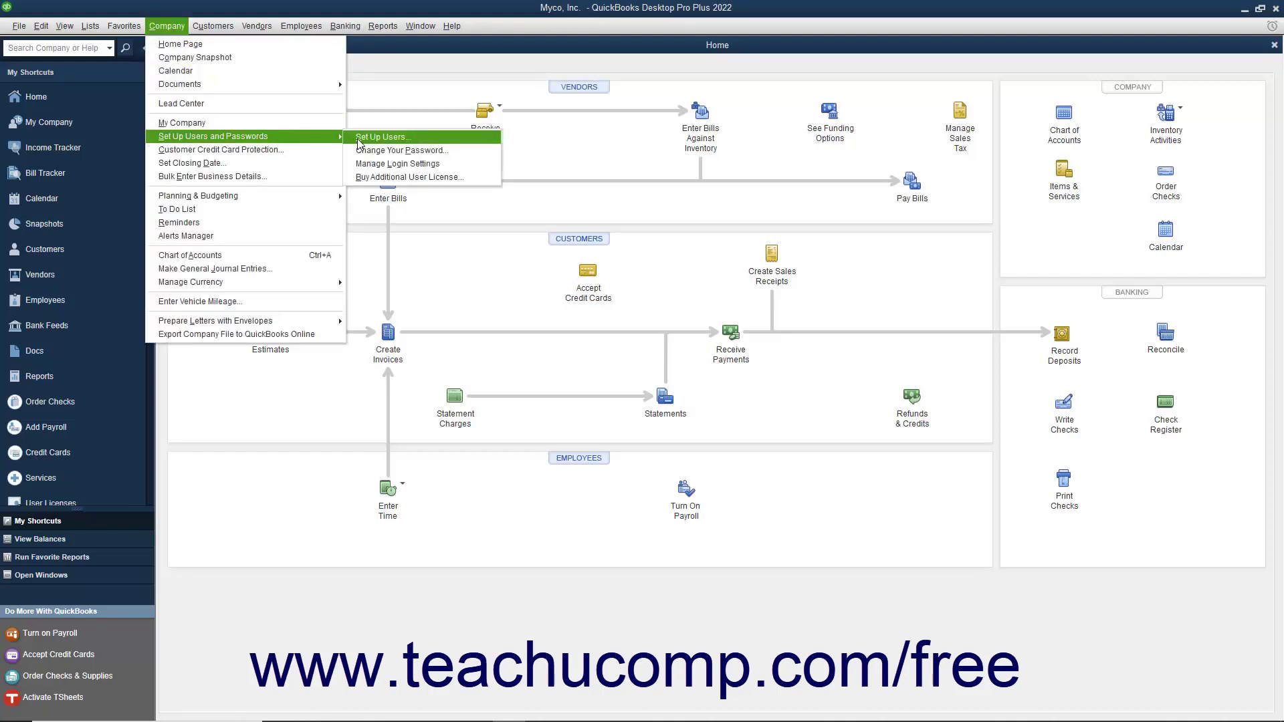
{"action": "left_click", "coordinate": [383, 137]}
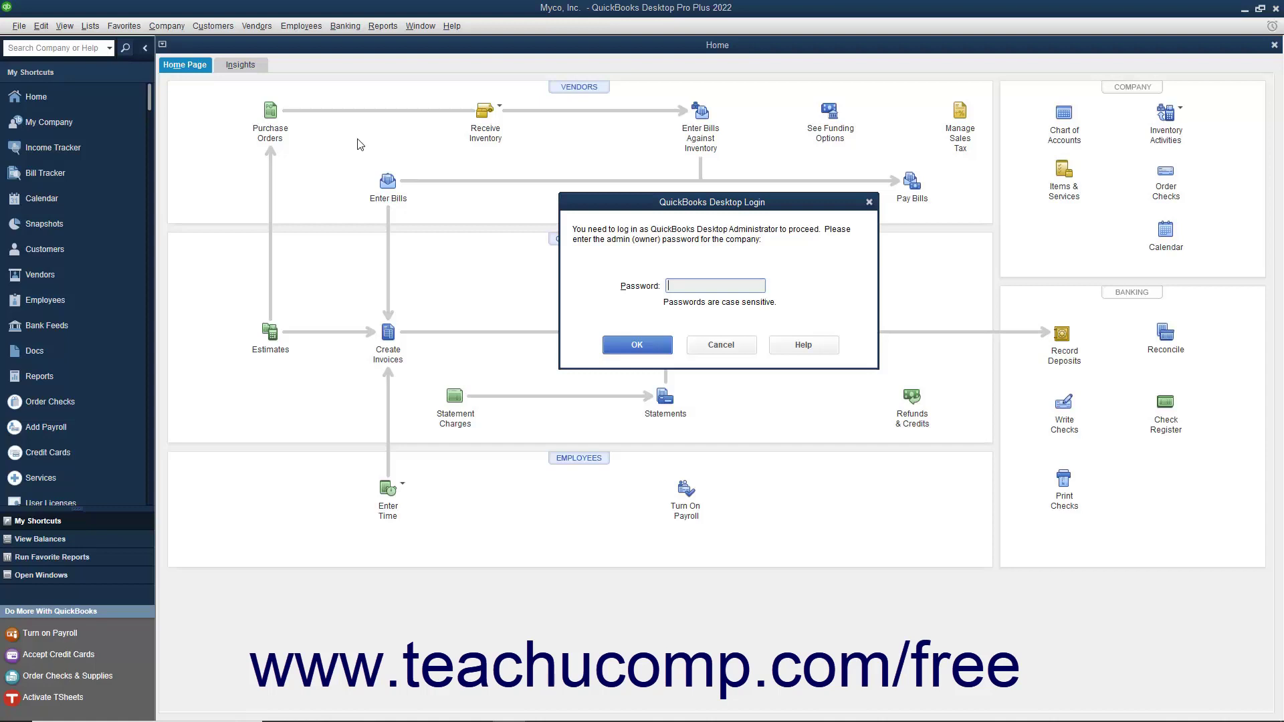
{"action": "type", "text": "*******"}
{"action": "left_click", "coordinate": [658, 345]}
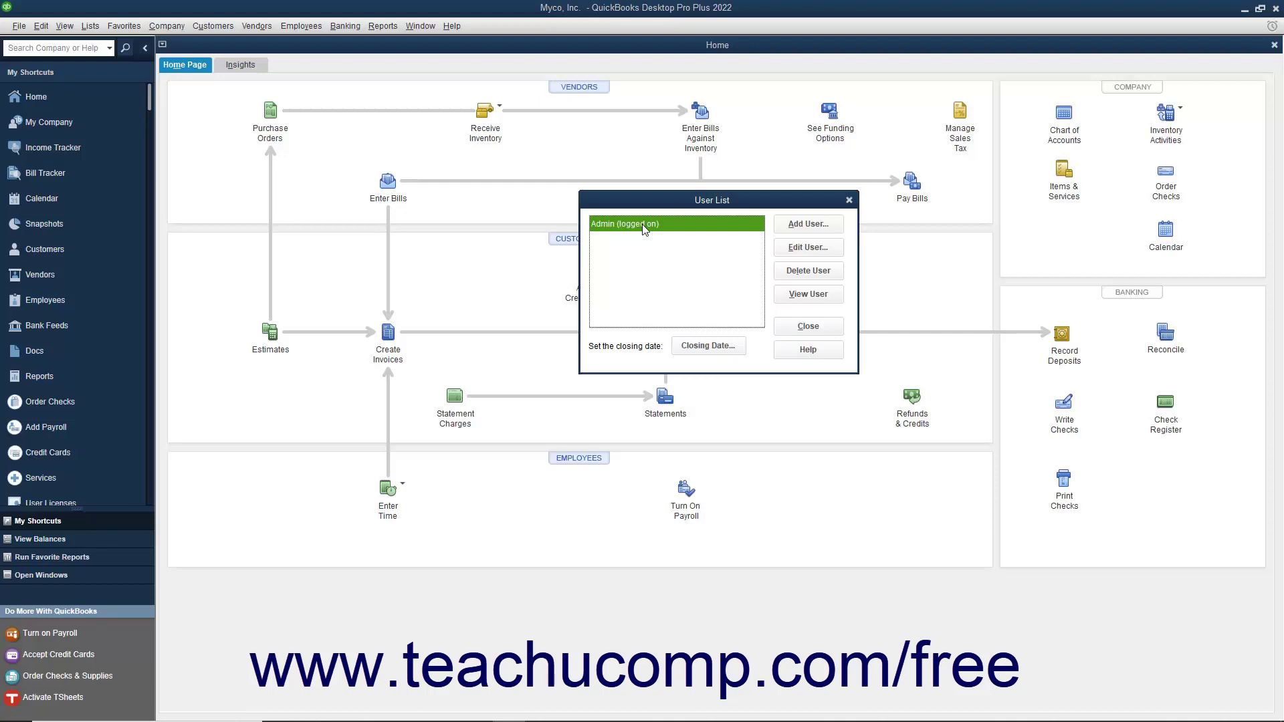
Add a new user, entering the user's name, a password and the matching confirmation
{"action": "left_click", "coordinate": [790, 233]}
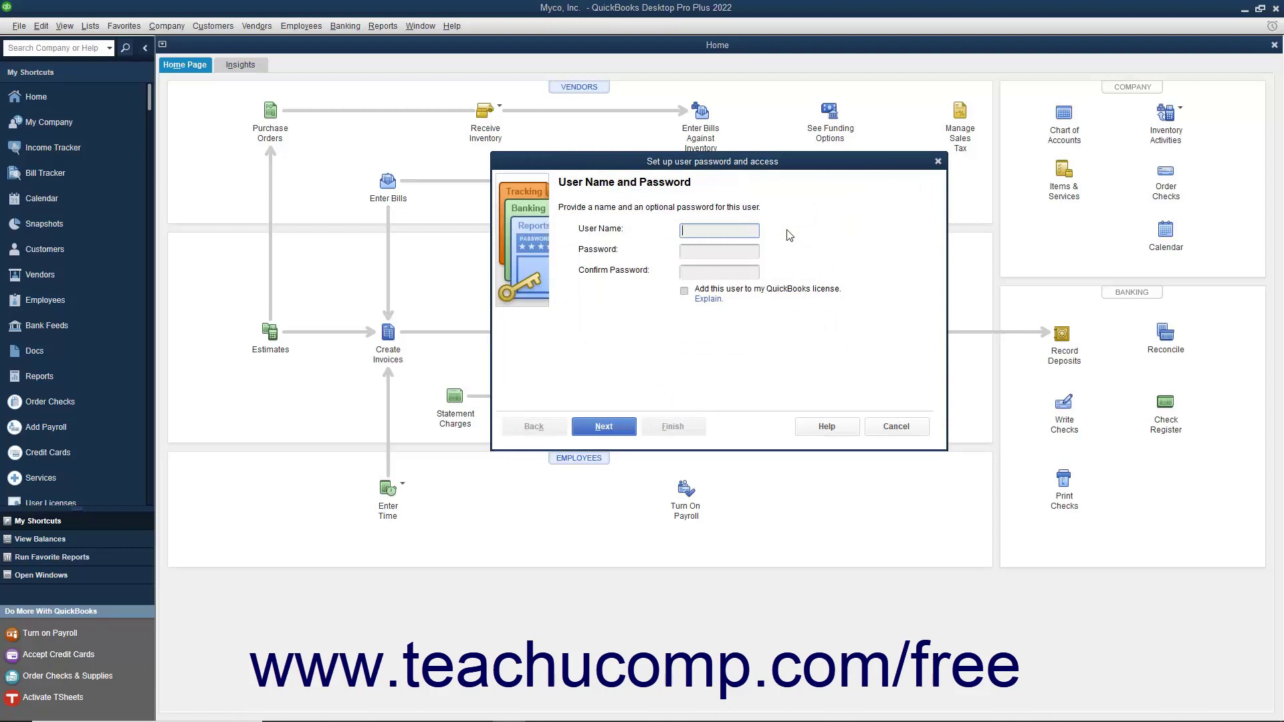
{"action": "type", "text": "Jon Doe"}
{"action": "key", "text": "Tab"}
{"action": "type", "text": "*******"}
{"action": "key", "text": "Tab"}
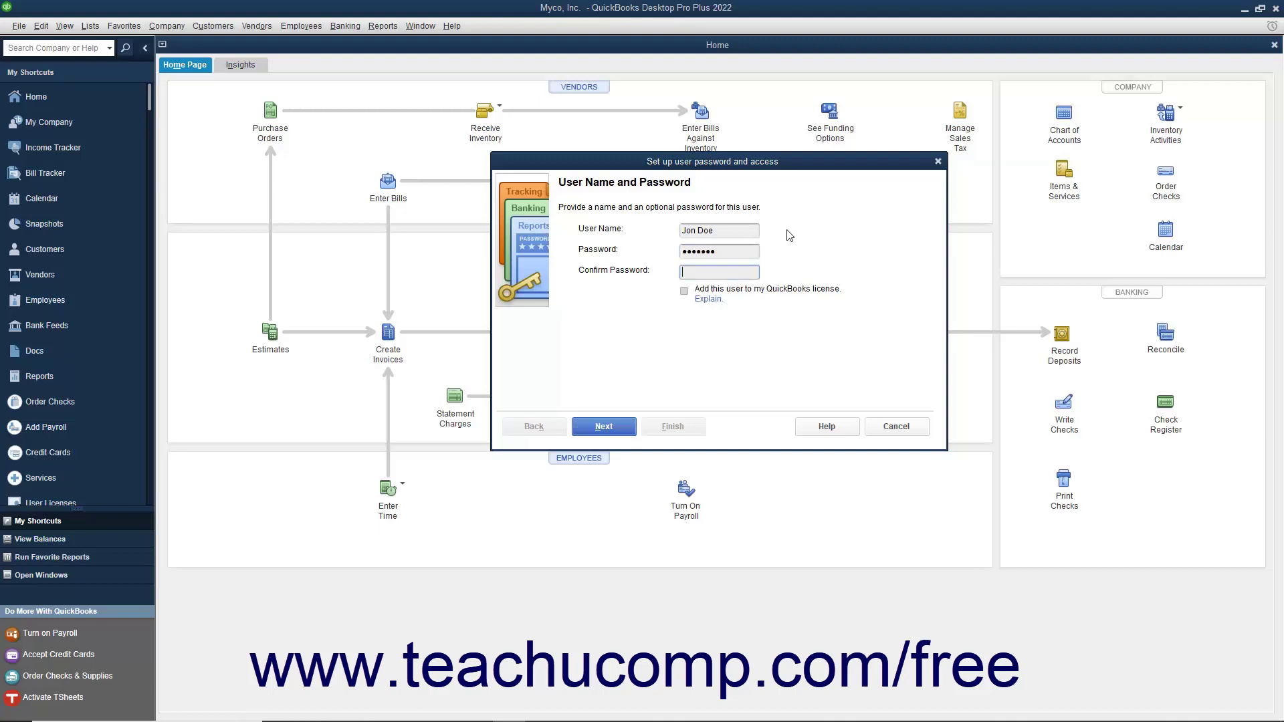
{"action": "type", "text": "*******"}
Restrict the new user to 'Selected areas of QuickBooks' and go on to the Sales and Accounts Receivable page
{"action": "left_click", "coordinate": [604, 427]}
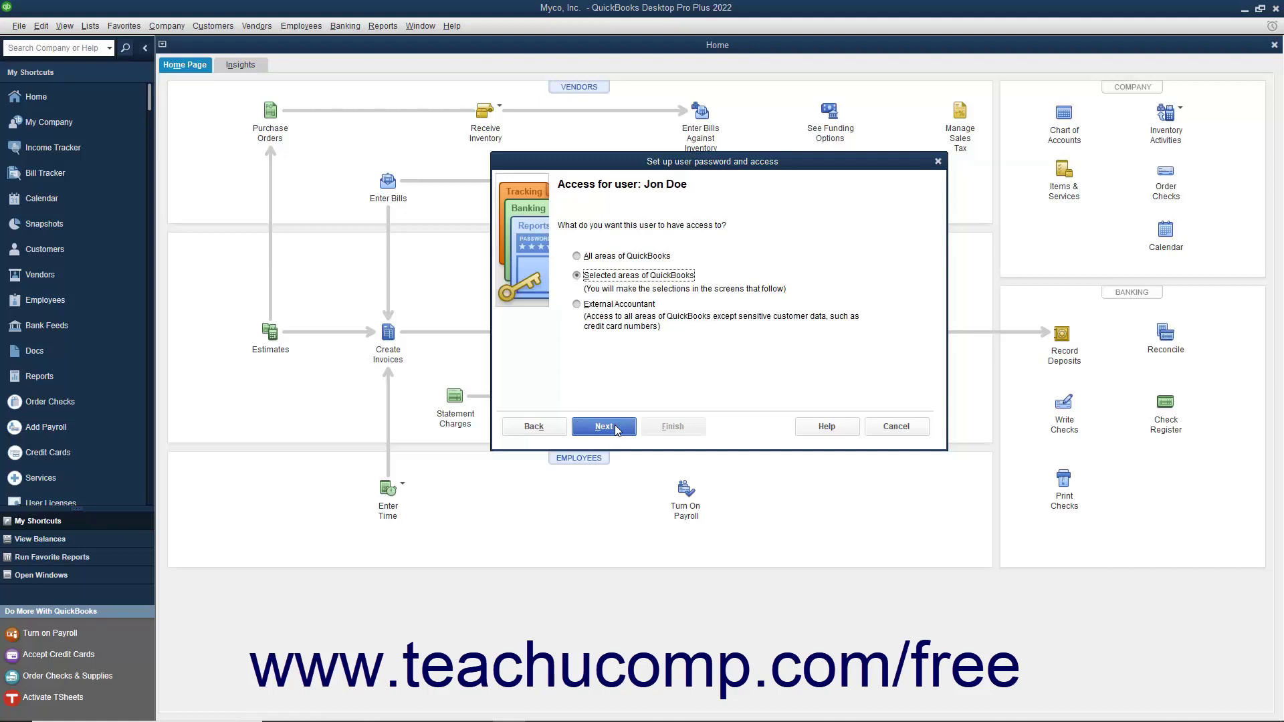
{"action": "left_click", "coordinate": [627, 258]}
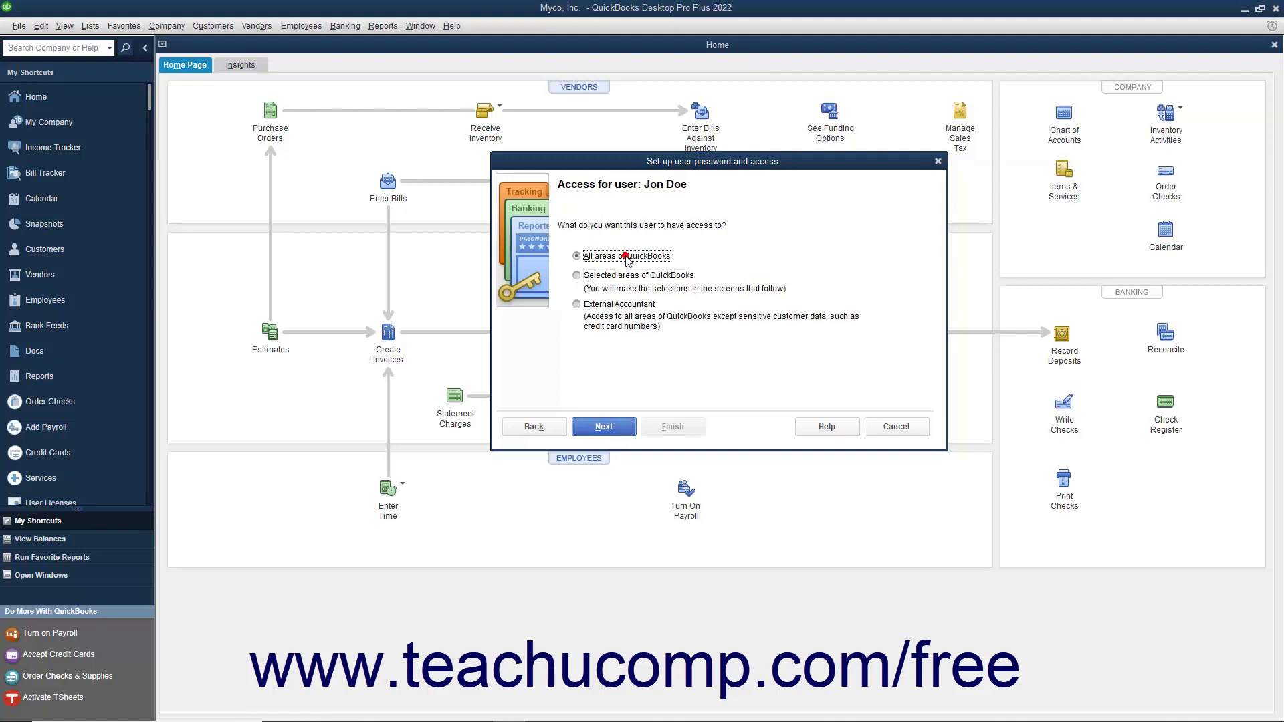
{"action": "left_click", "coordinate": [620, 278]}
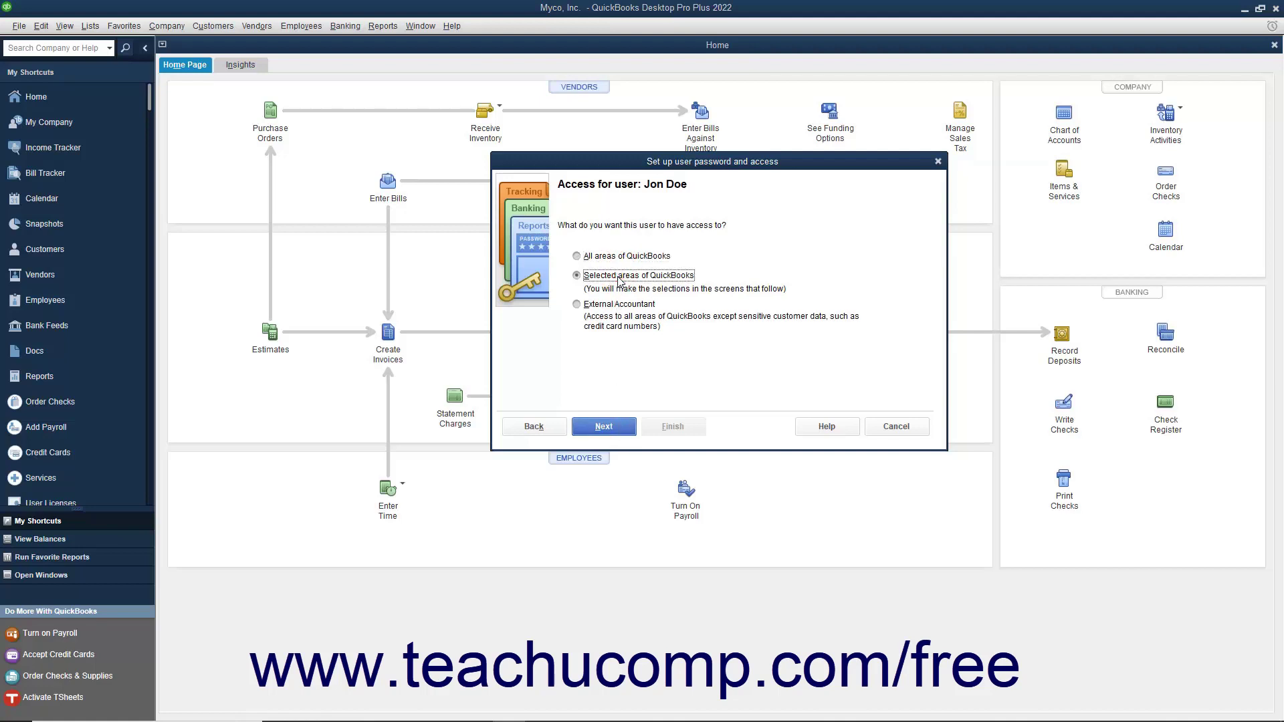
{"action": "left_click", "coordinate": [611, 306]}
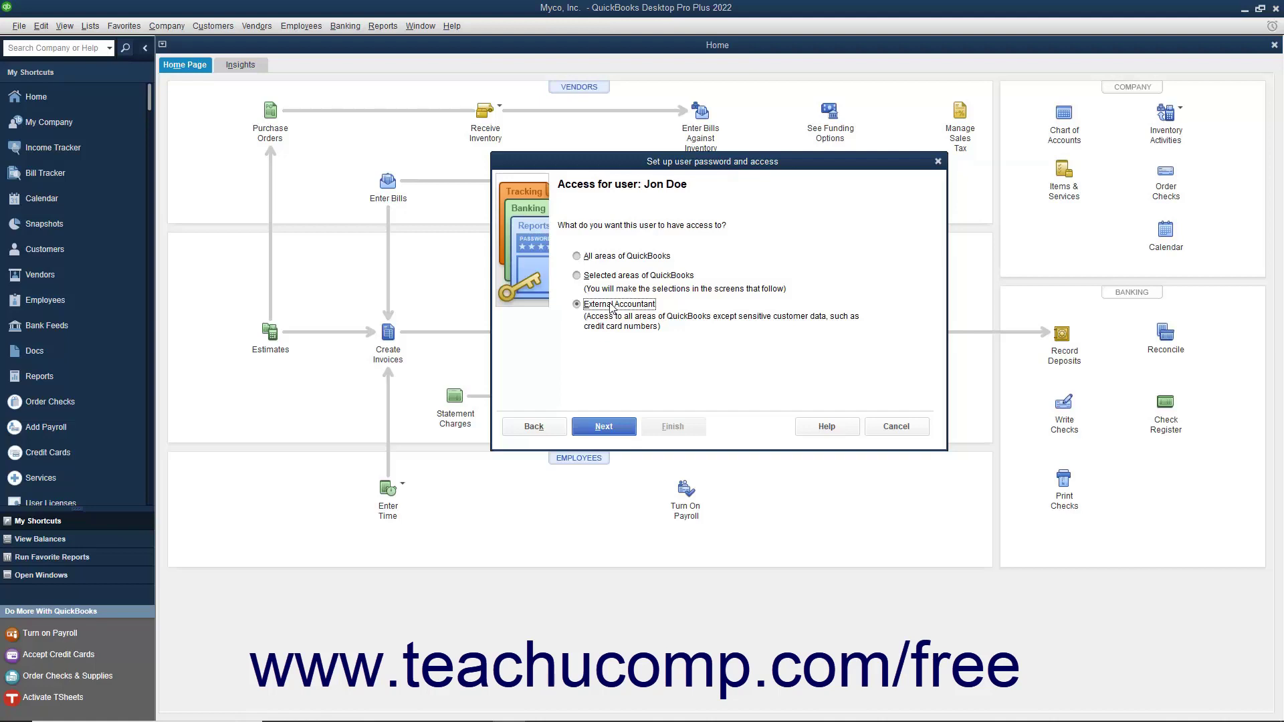
{"action": "left_click", "coordinate": [577, 276]}
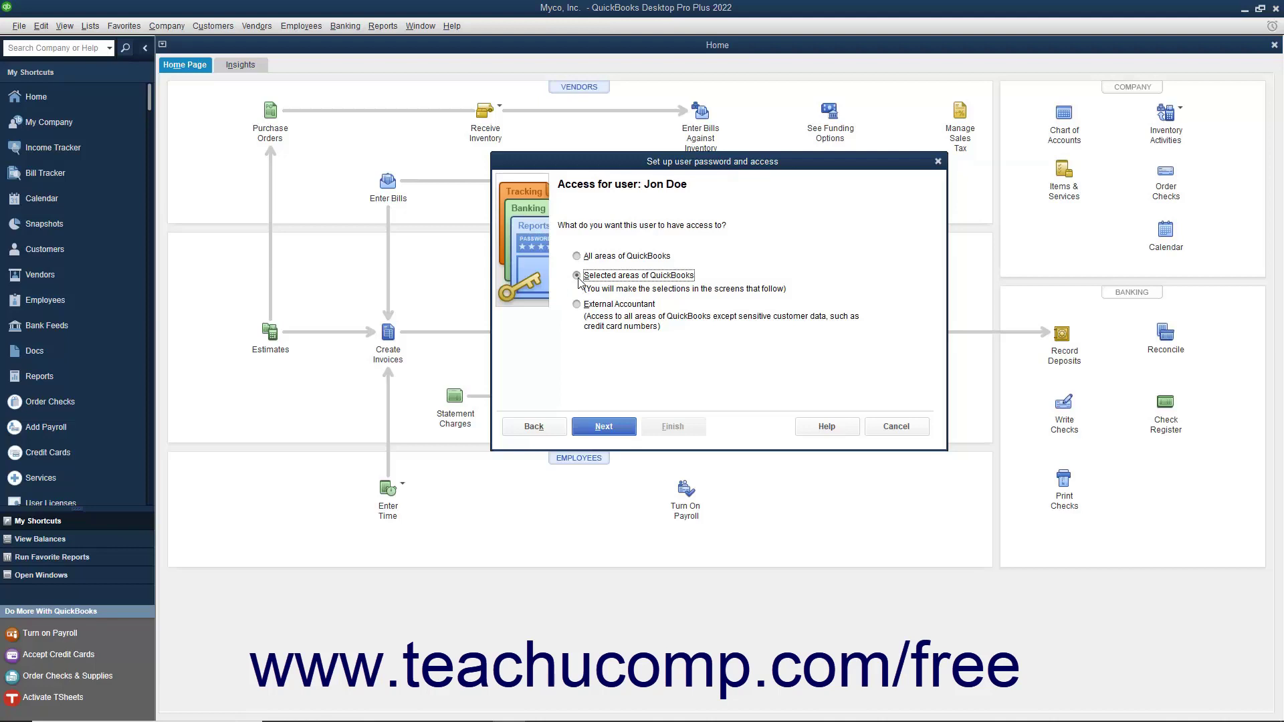
{"action": "left_click", "coordinate": [615, 430]}
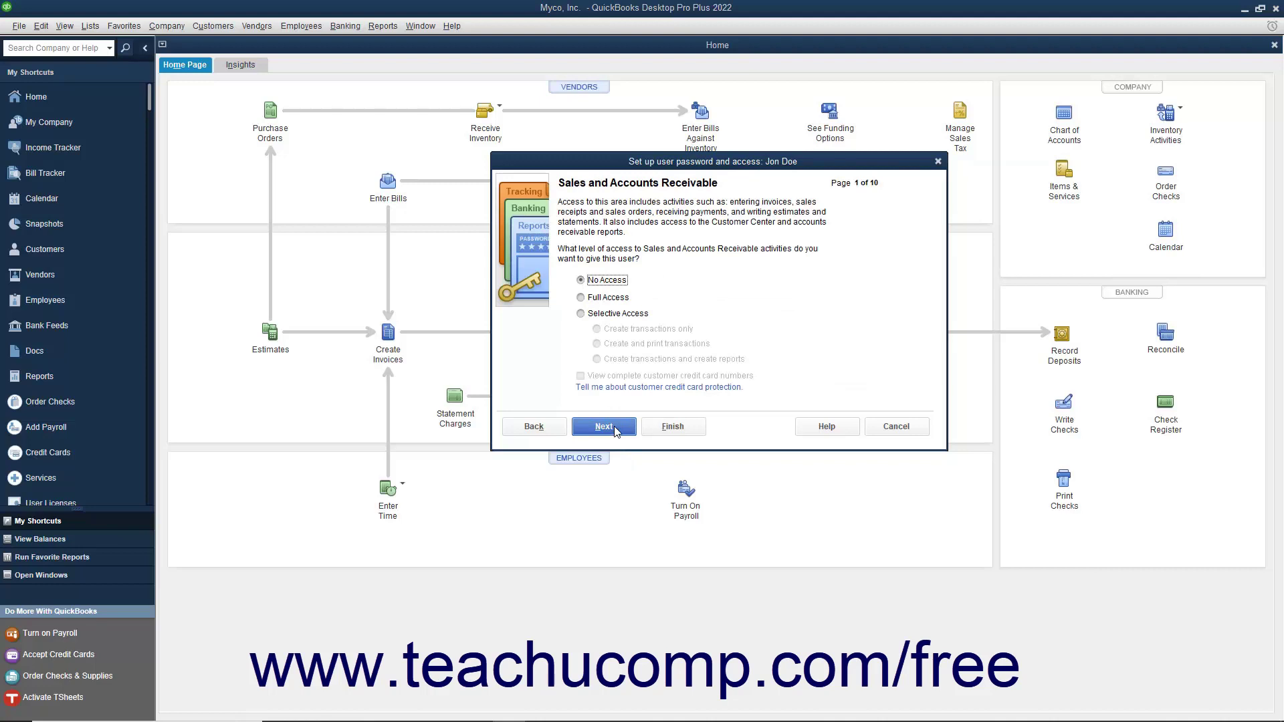
Allow creating and printing for Sales/Receivables and Purchases/Payables, leaving Checking and Credit Cards at No Access
{"action": "left_click", "coordinate": [580, 313]}
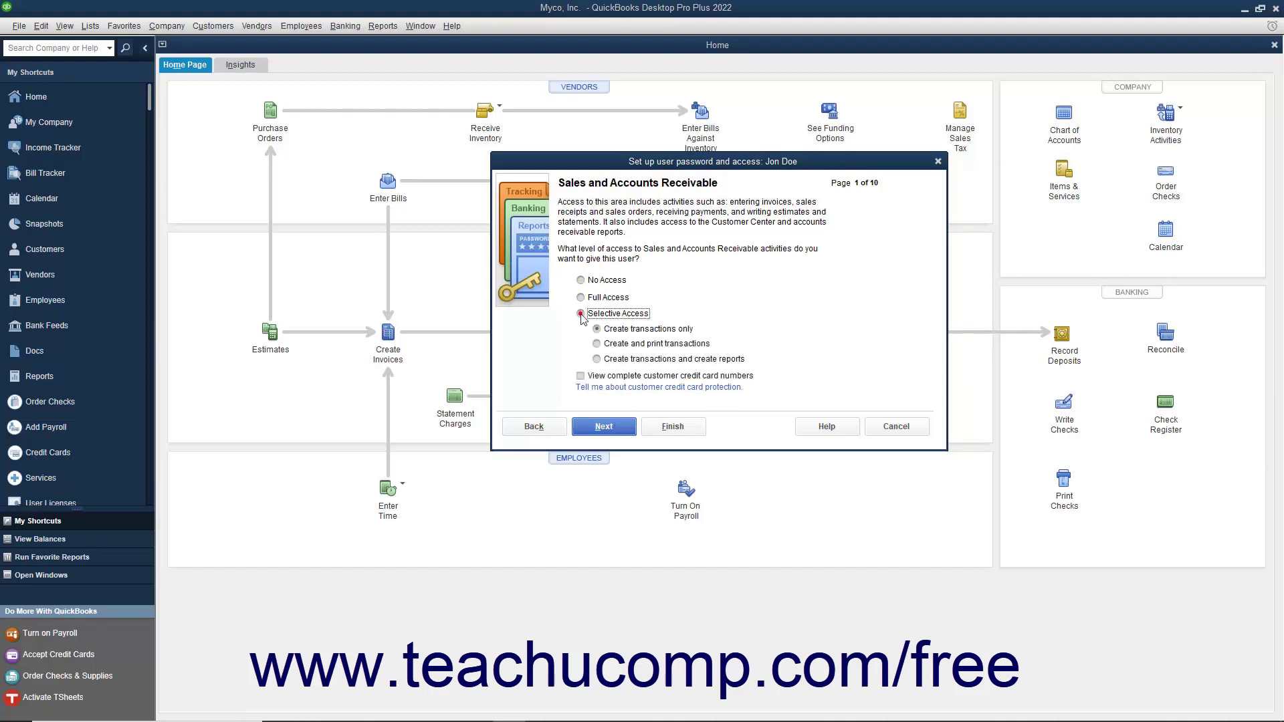
{"action": "left_click", "coordinate": [597, 344]}
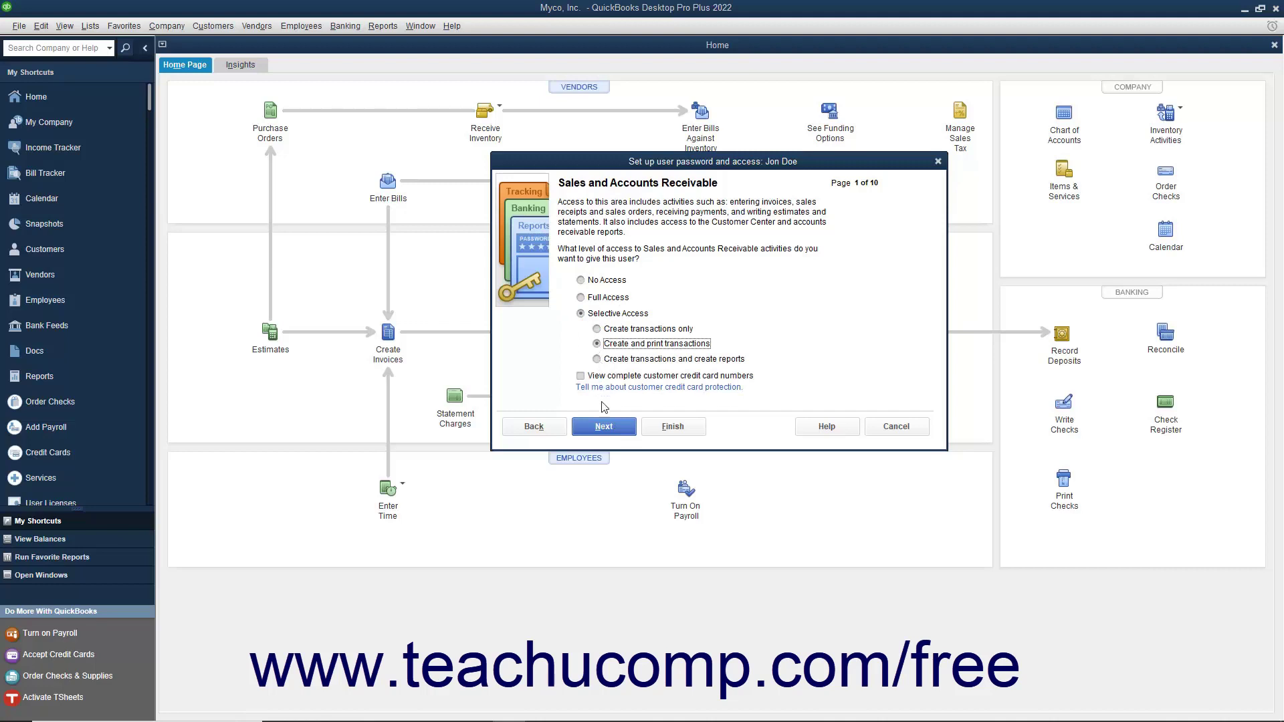
{"action": "left_click", "coordinate": [603, 427]}
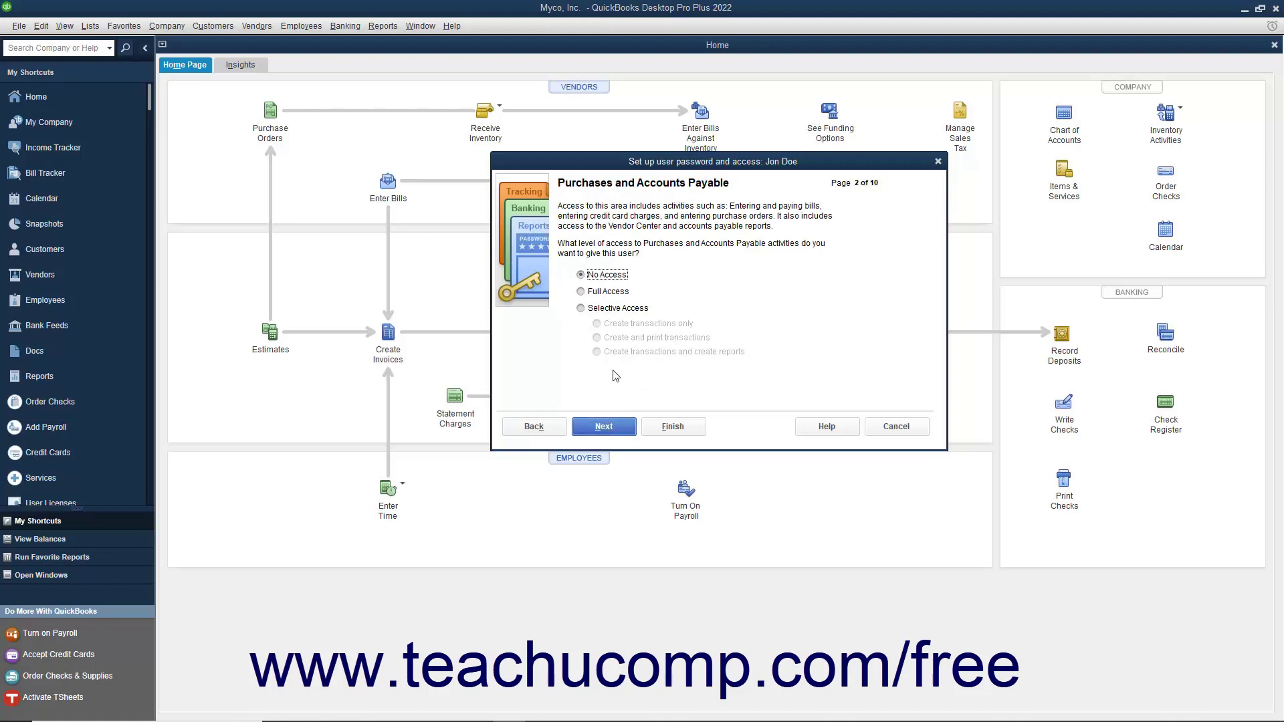
{"action": "left_click", "coordinate": [599, 293]}
{"action": "left_click", "coordinate": [599, 311]}
{"action": "left_click", "coordinate": [600, 339]}
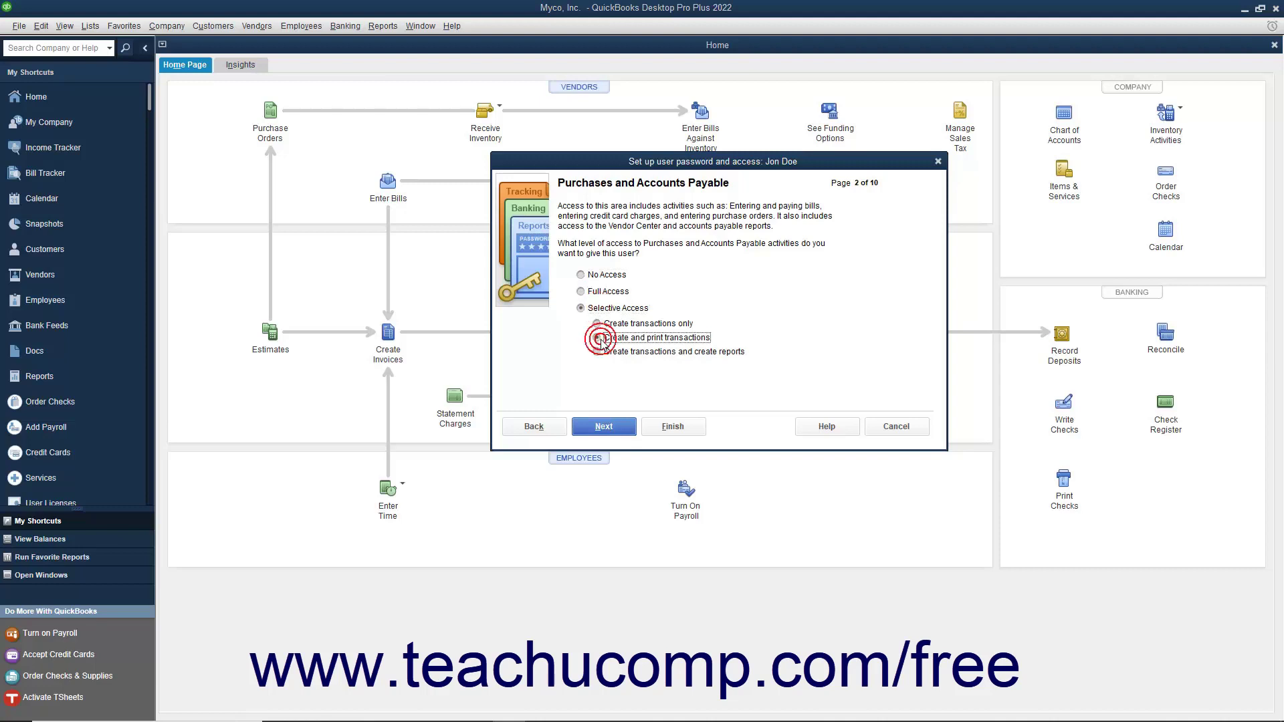
{"action": "left_click", "coordinate": [604, 428]}
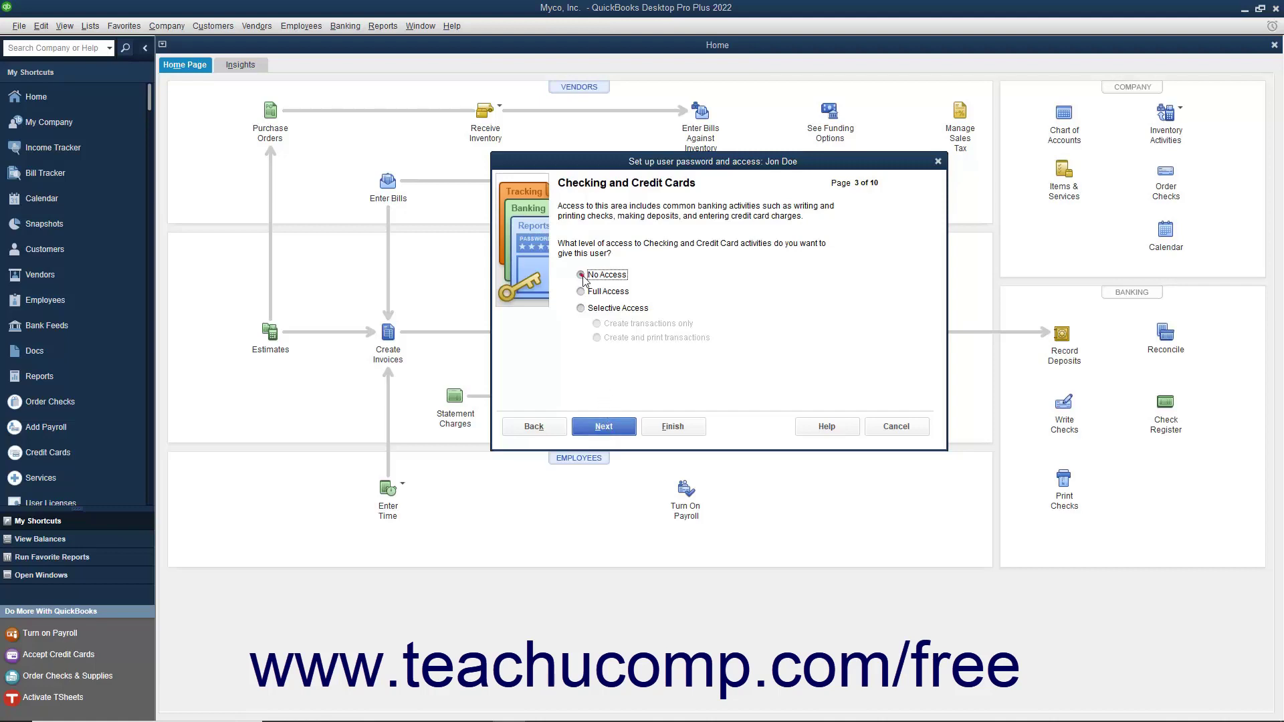
{"action": "left_click", "coordinate": [602, 428]}
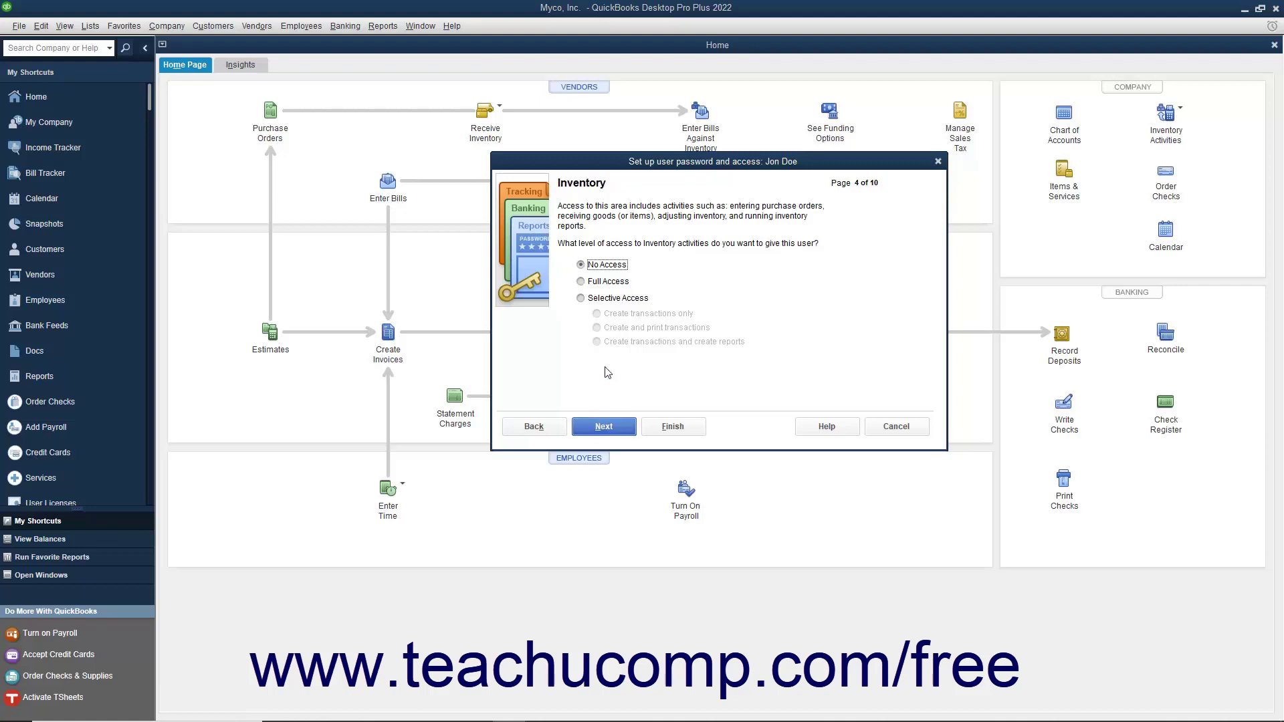
Give selective access to create transactions and reports for Inventory and Time Tracking
{"action": "left_click", "coordinate": [581, 298]}
{"action": "left_click", "coordinate": [596, 342]}
{"action": "left_click", "coordinate": [604, 427]}
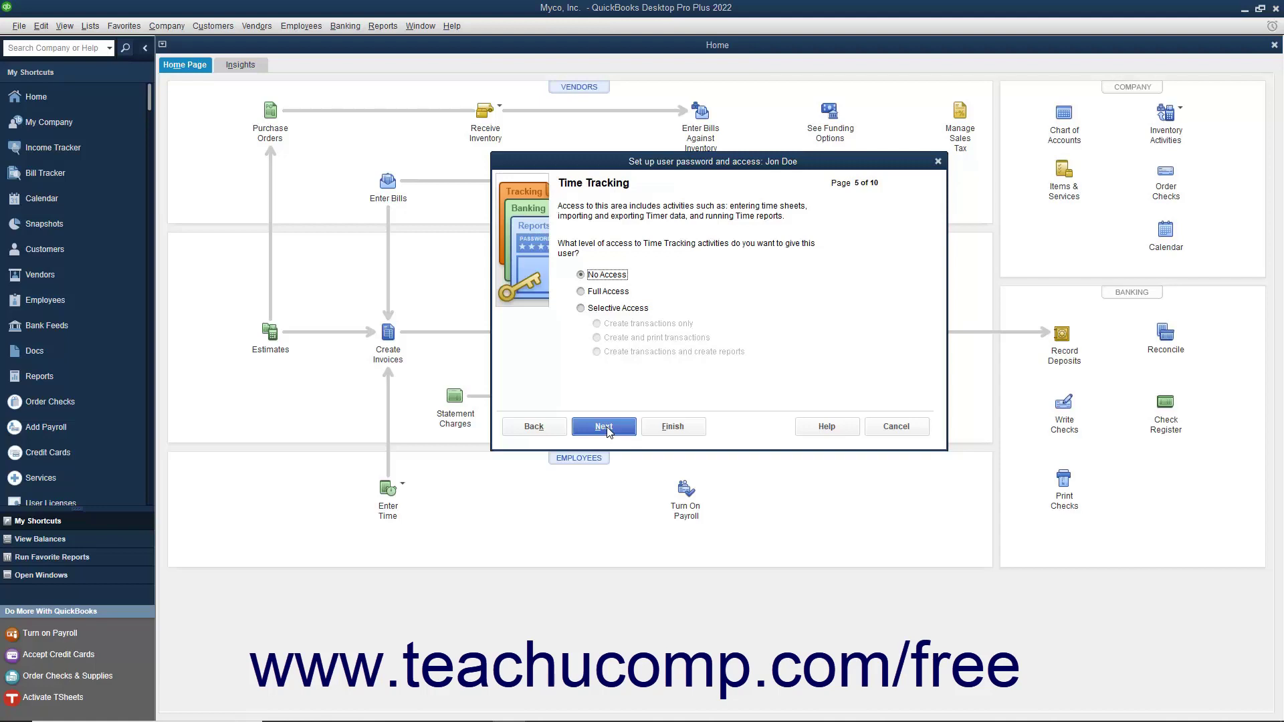
{"action": "left_click", "coordinate": [582, 308]}
{"action": "left_click", "coordinate": [598, 351]}
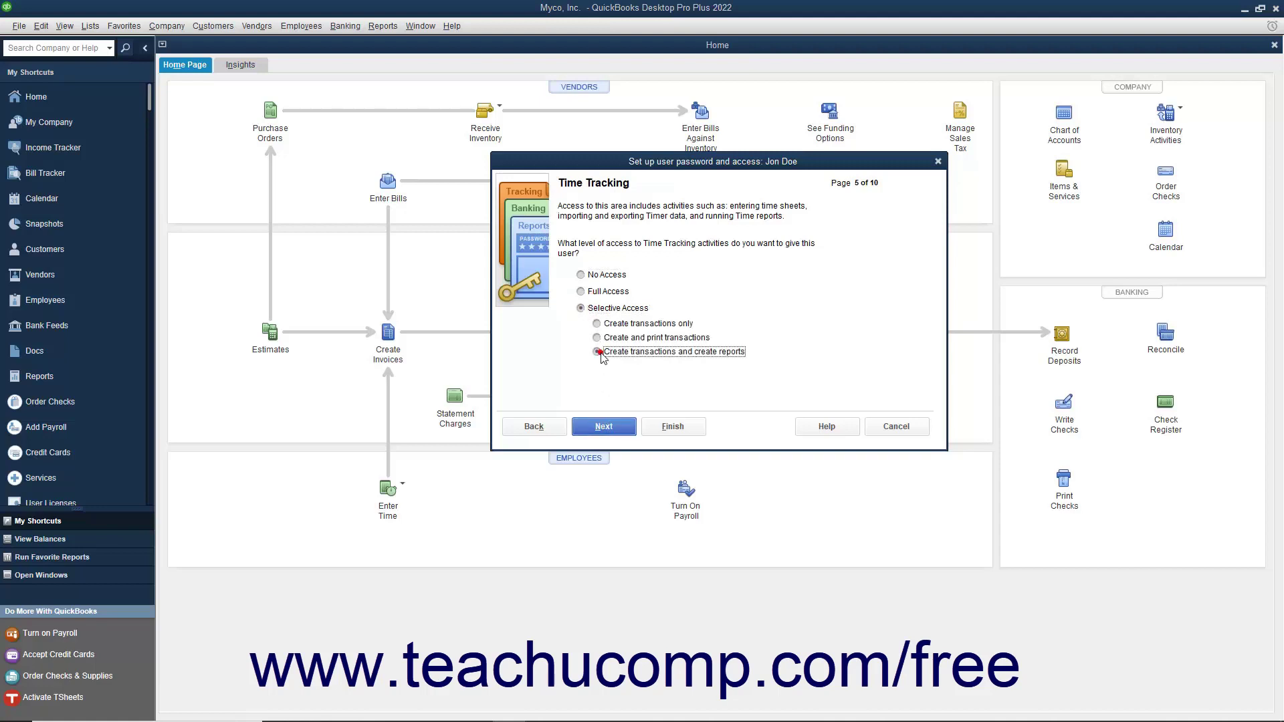
{"action": "left_click", "coordinate": [603, 427]}
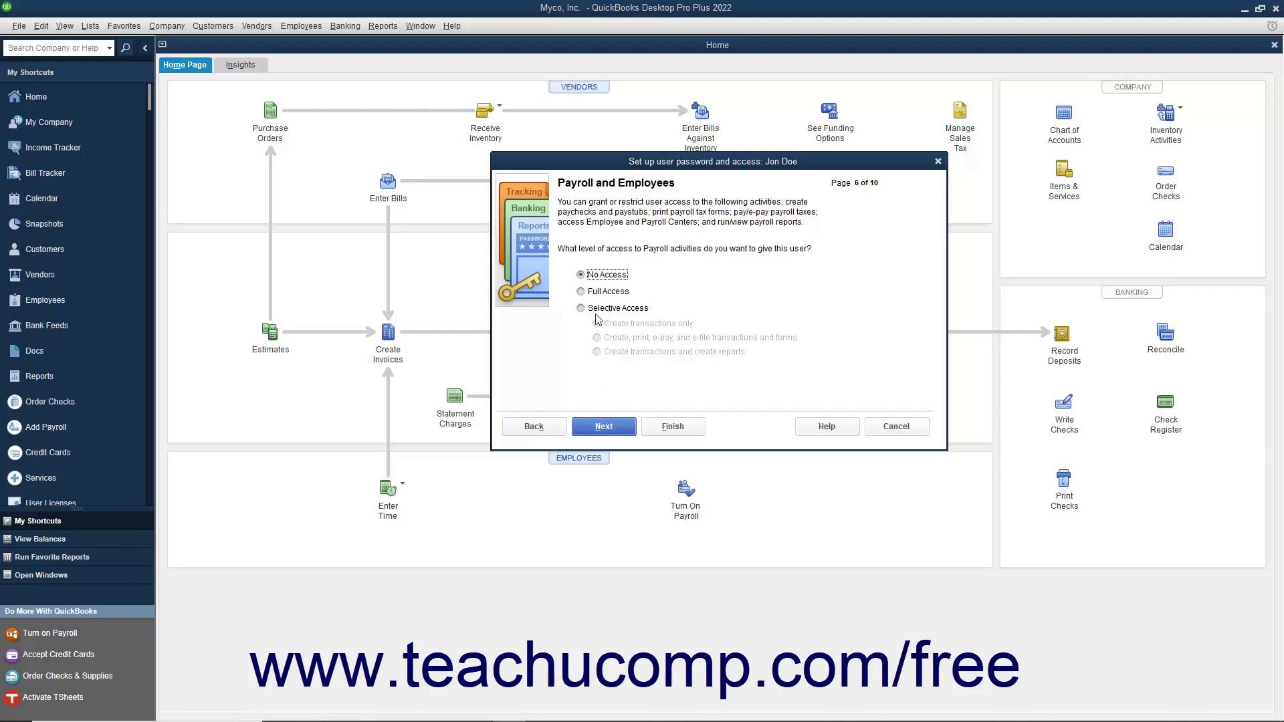
Leave Payroll, Sensitive Accounting Activities and Sensitive Financial Reporting at No Access
{"action": "left_click", "coordinate": [583, 274]}
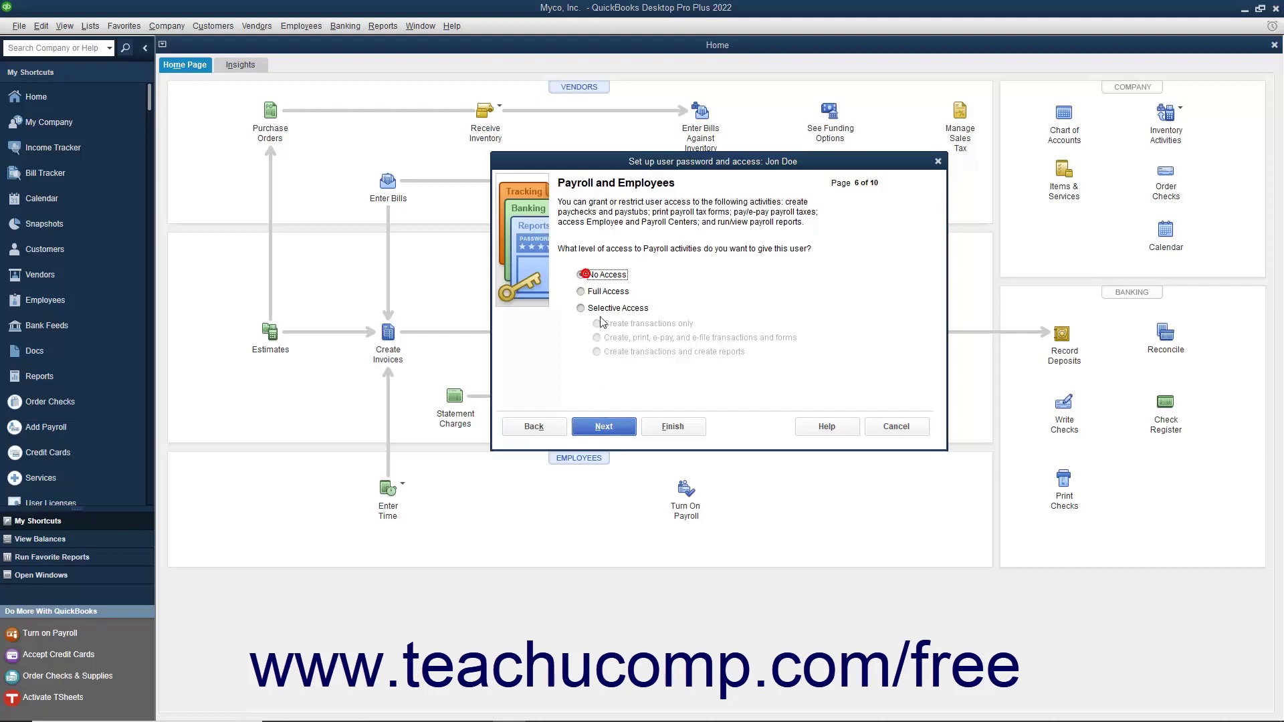
{"action": "left_click", "coordinate": [603, 428]}
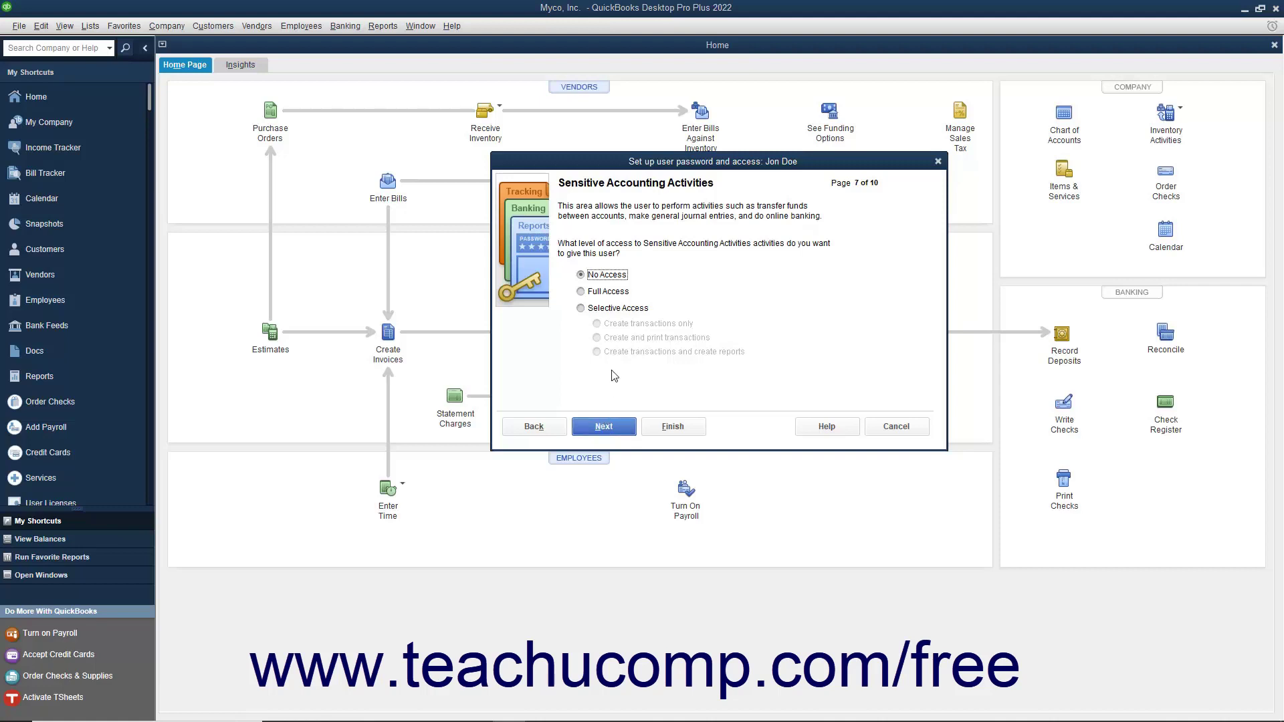
{"action": "left_click", "coordinate": [603, 427]}
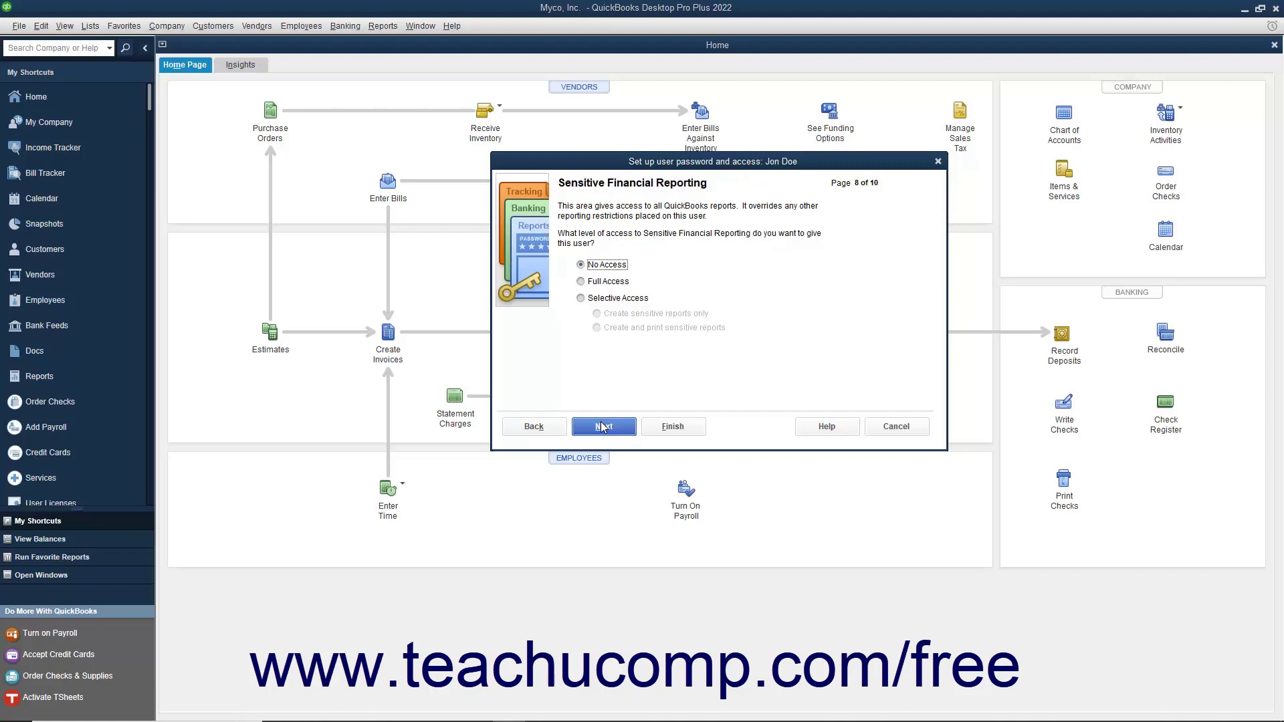
{"action": "left_click", "coordinate": [581, 265]}
{"action": "left_click", "coordinate": [603, 428]}
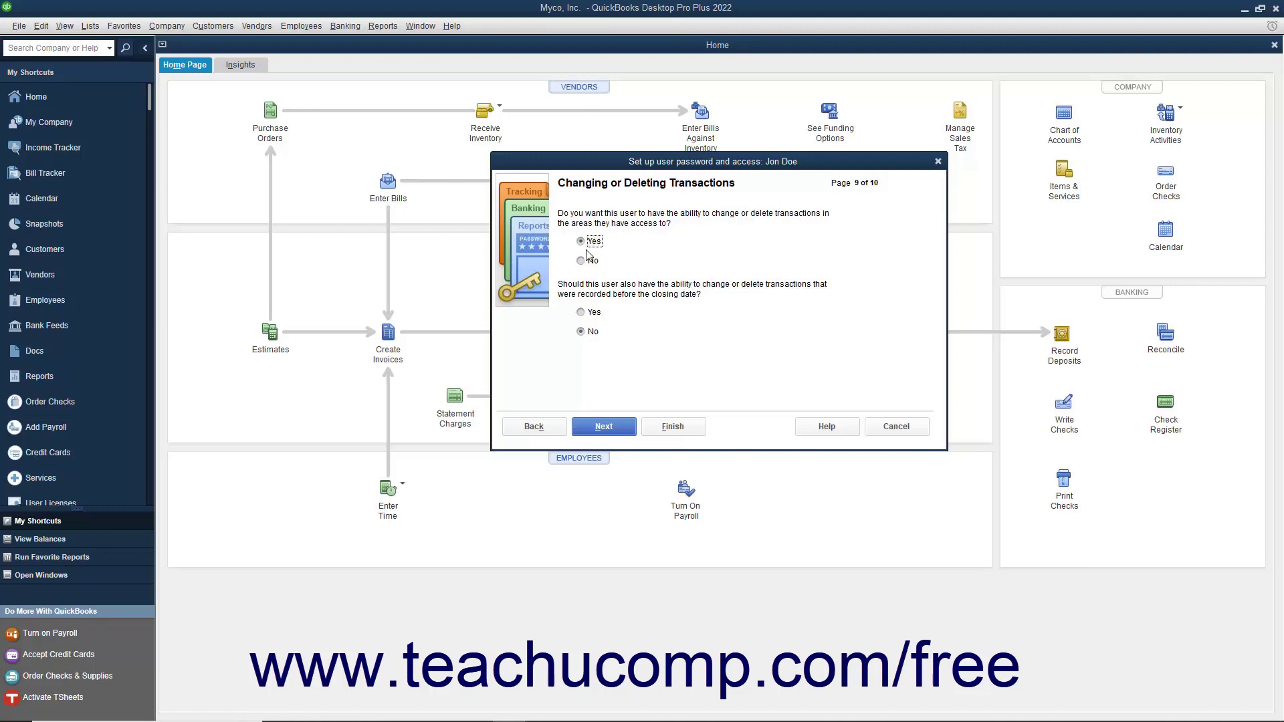
Allow changing or deleting transactions, review the access summary, and finish creating the user
{"action": "left_click", "coordinate": [582, 332]}
{"action": "left_click", "coordinate": [599, 428]}
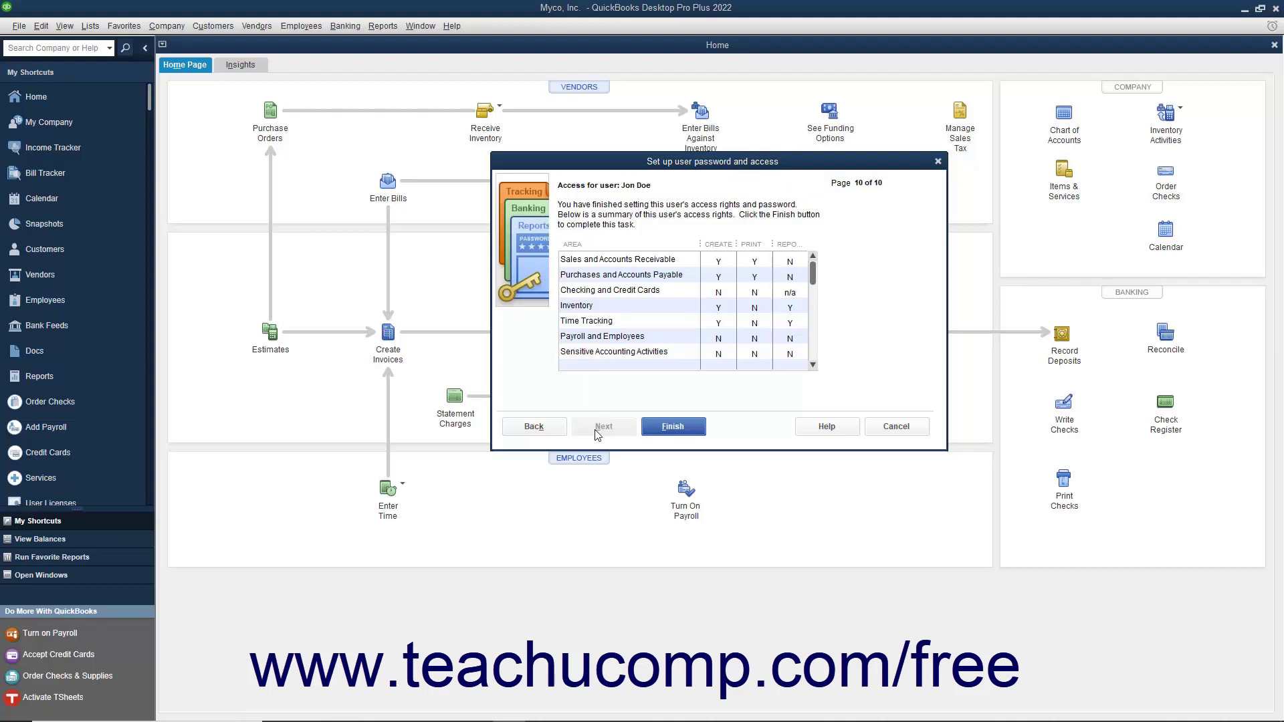
{"action": "scroll", "coordinate": [731, 304], "scroll_direction": "down", "scroll_amount": 1}
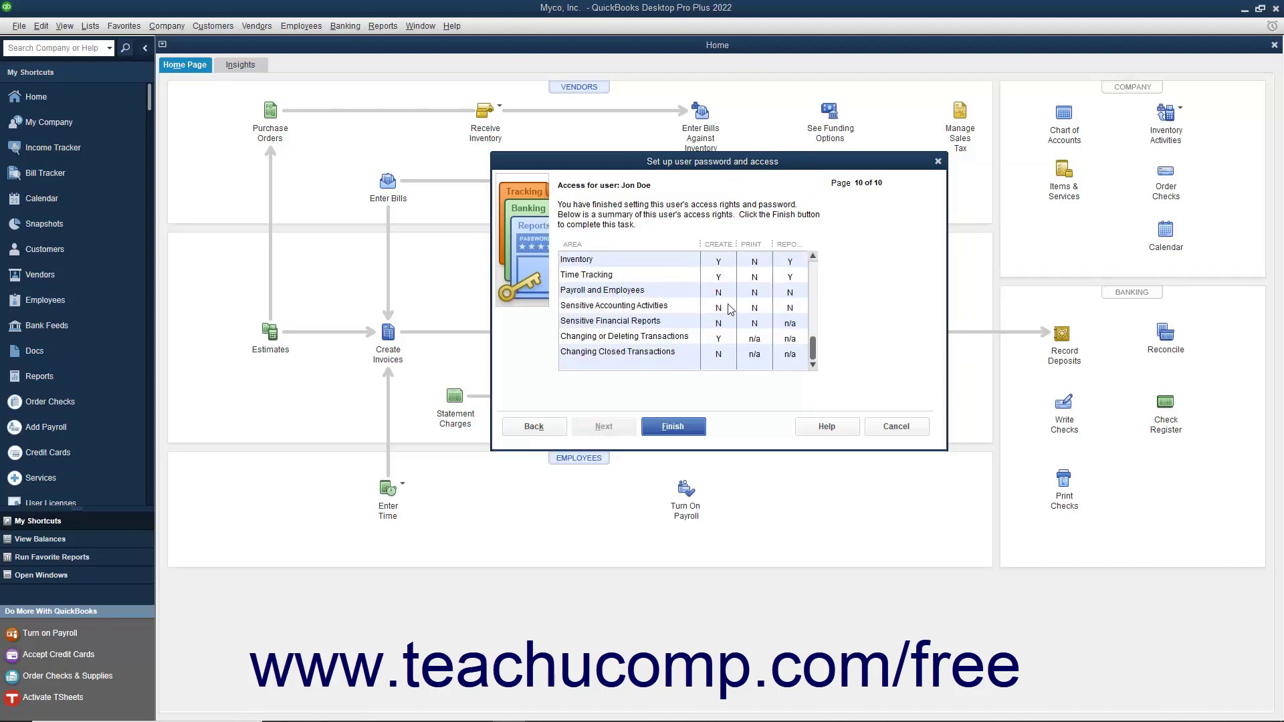
{"action": "left_click", "coordinate": [675, 428]}
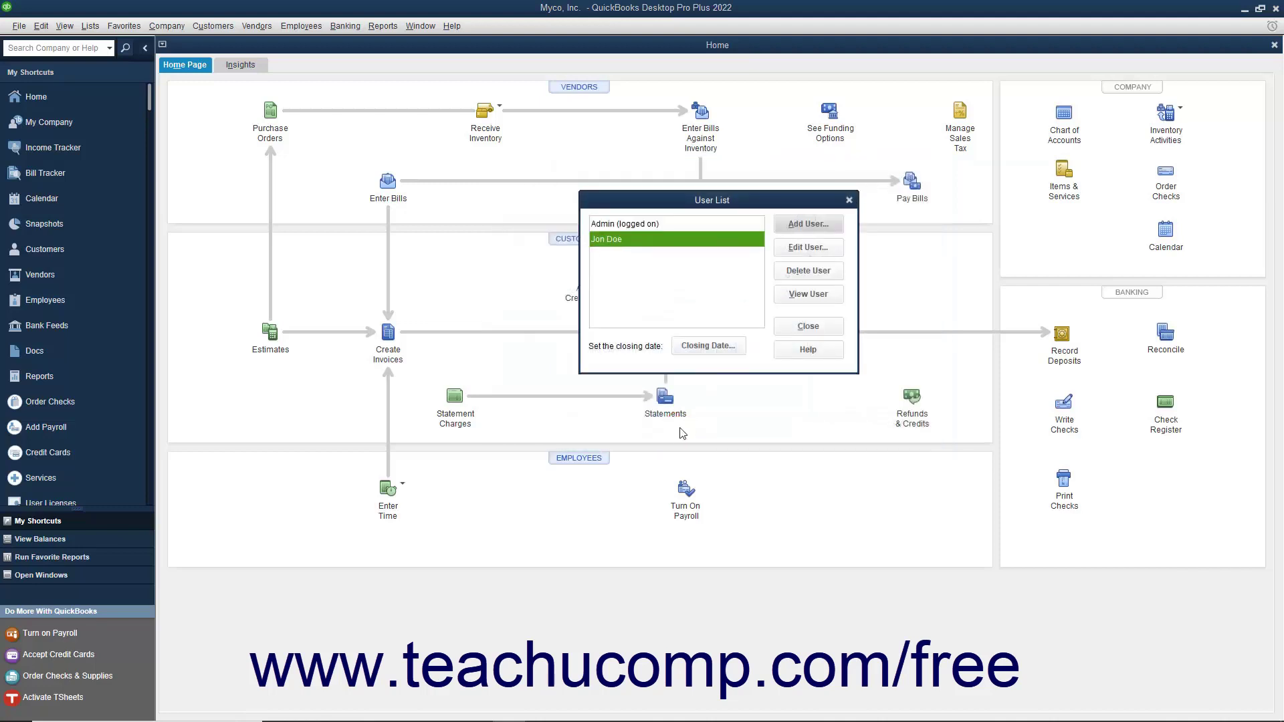
{"action": "left_click", "coordinate": [662, 242]}
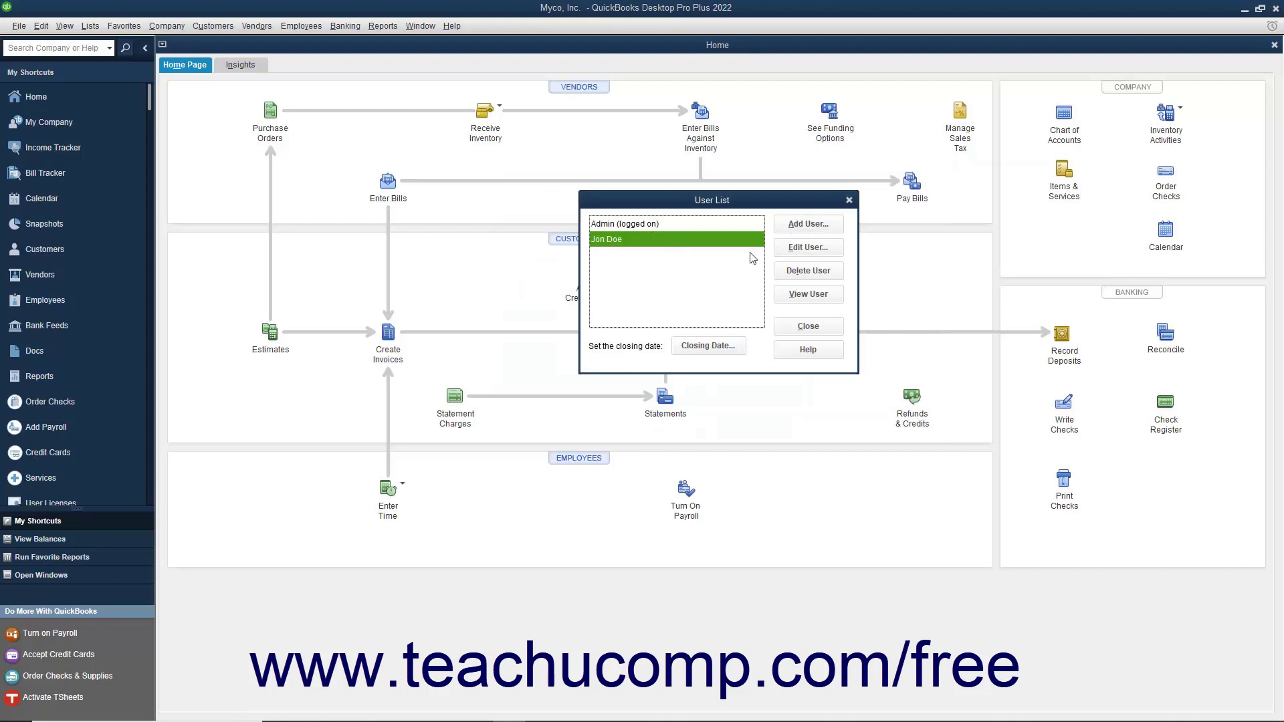
{"action": "left_click", "coordinate": [797, 248]}
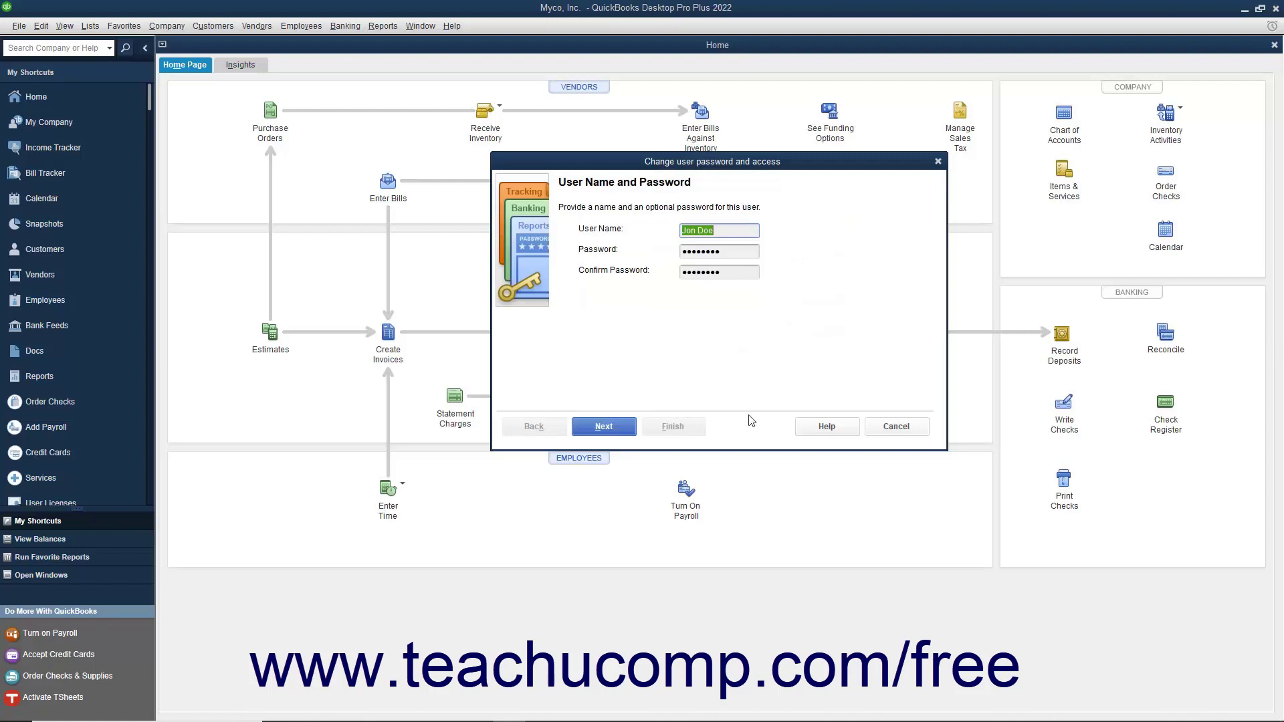
{"action": "left_click", "coordinate": [893, 426]}
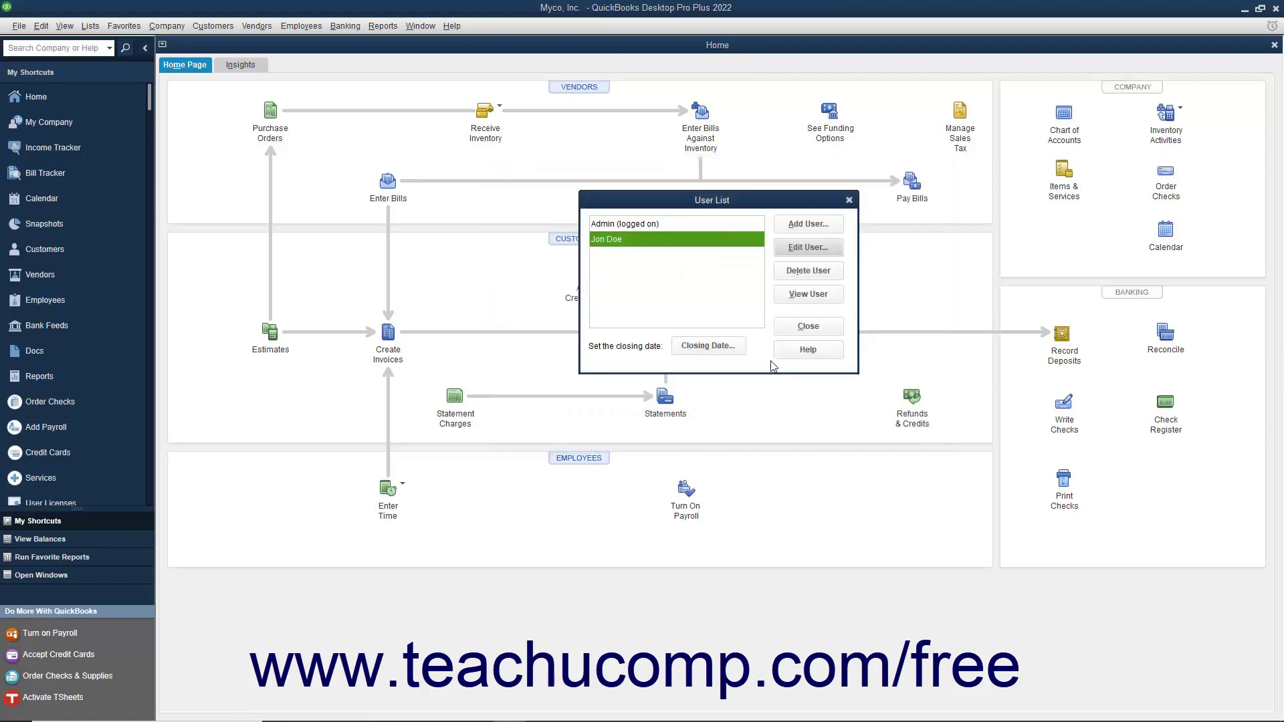
{"action": "left_click", "coordinate": [655, 242]}
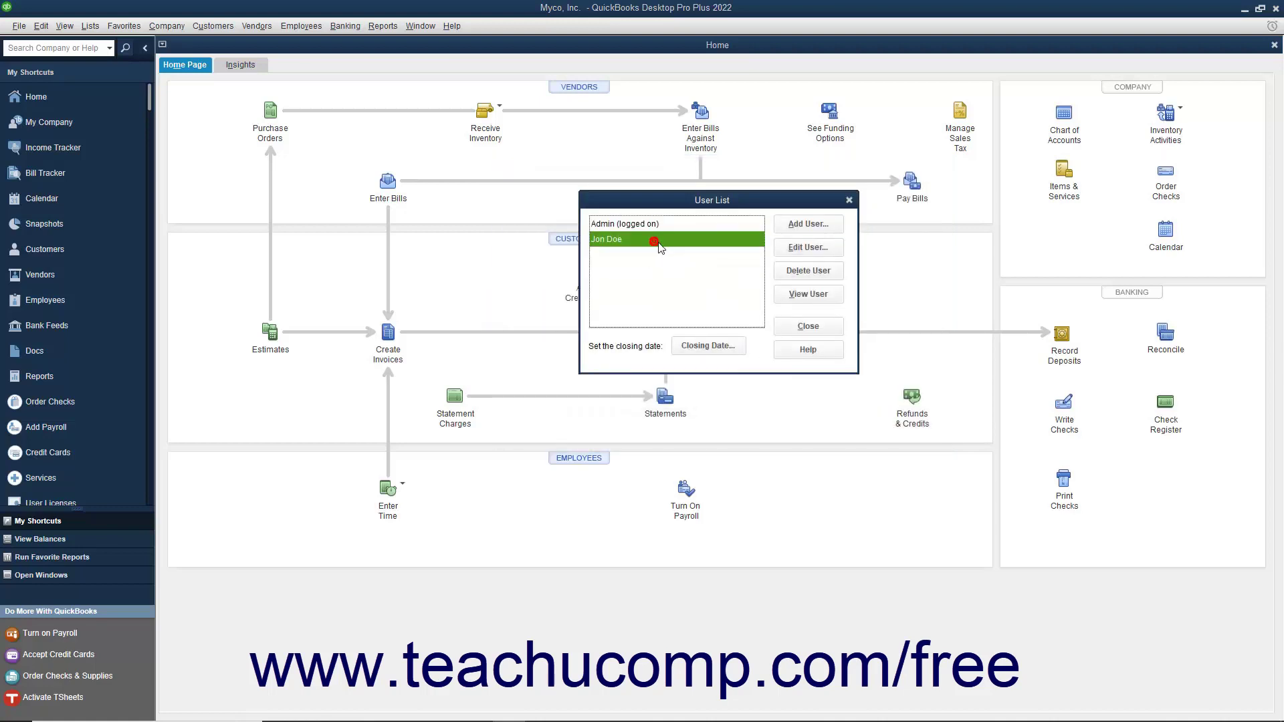
Delete the new user from the User List and confirm the removal
{"action": "left_click", "coordinate": [799, 280]}
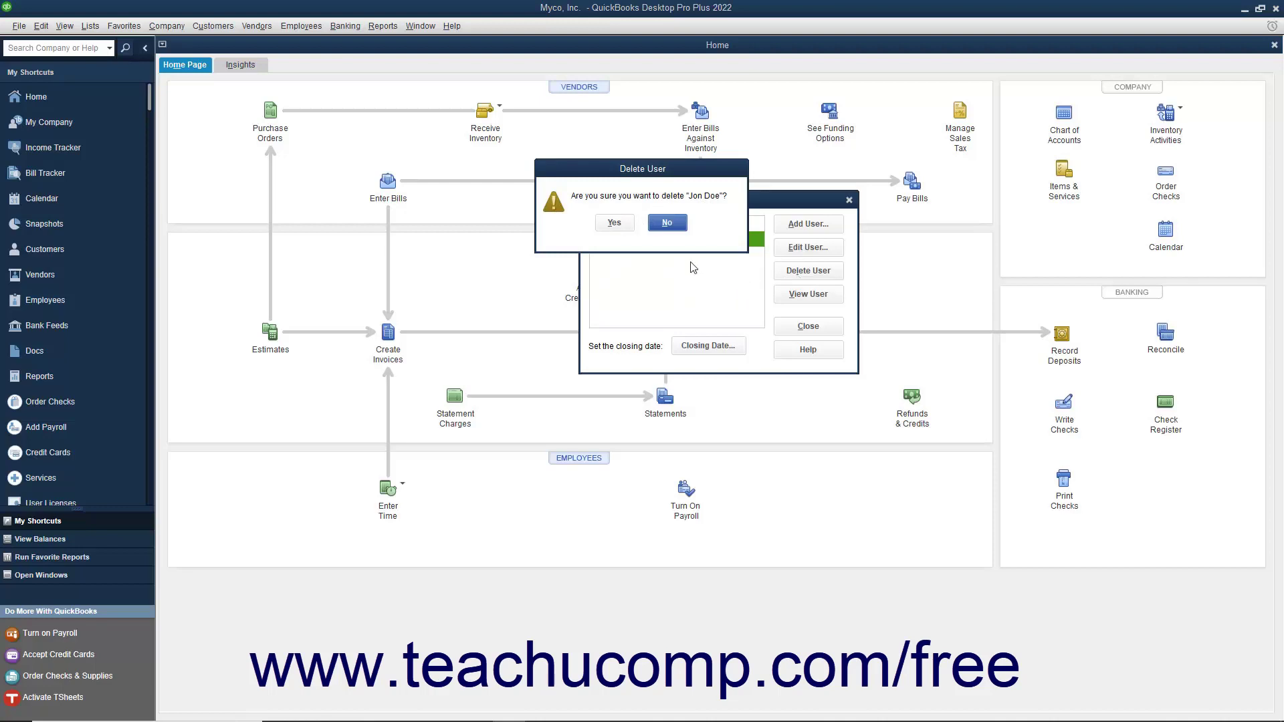
{"action": "left_click", "coordinate": [619, 222]}
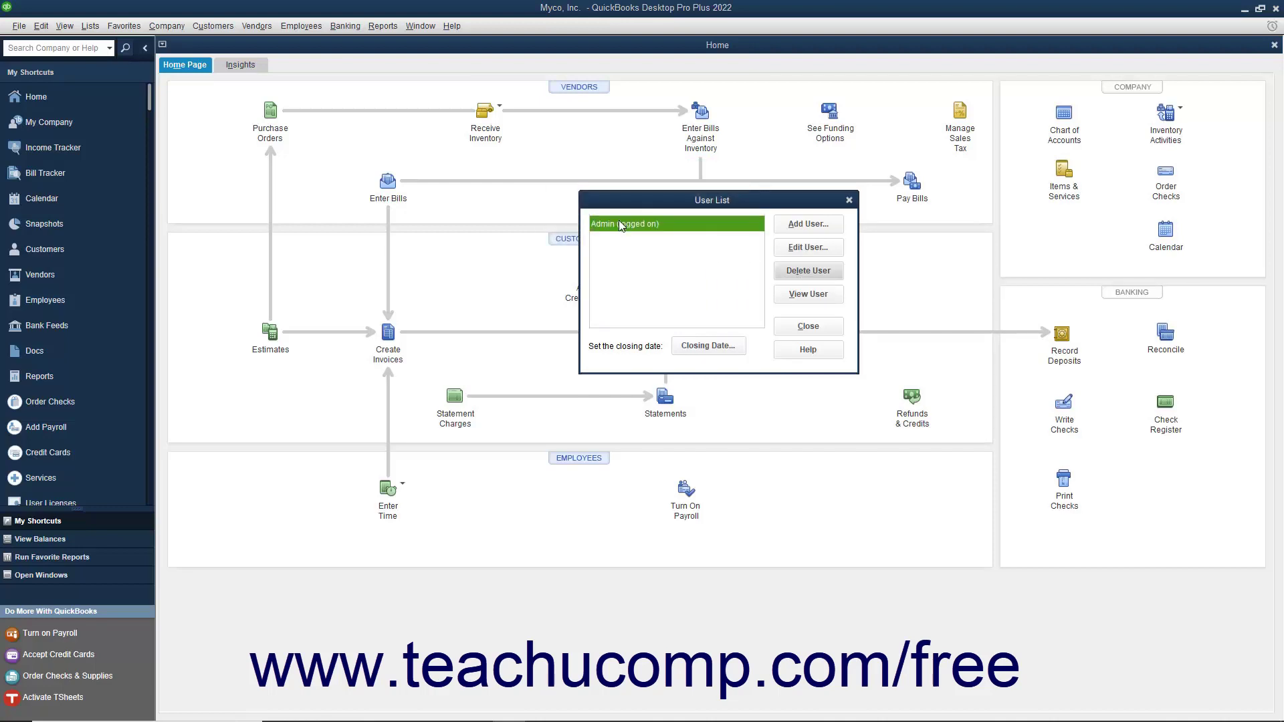